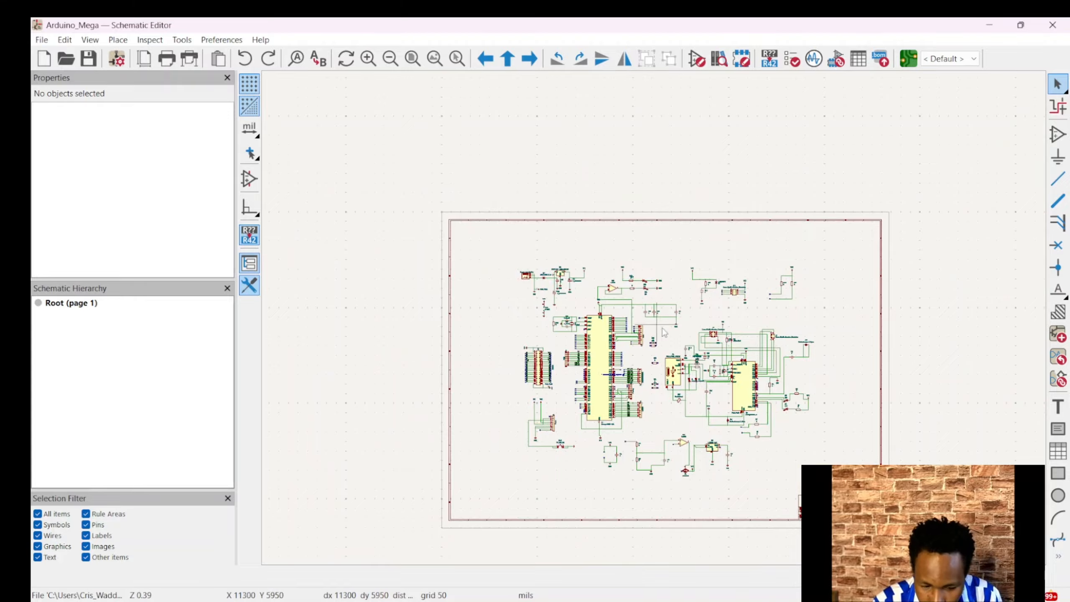
# Check the footprint assigned to capacitor C17 and open the footprint chooser for it, keeping the current assignment.
pyautogui.scroll(5, 664, 333)
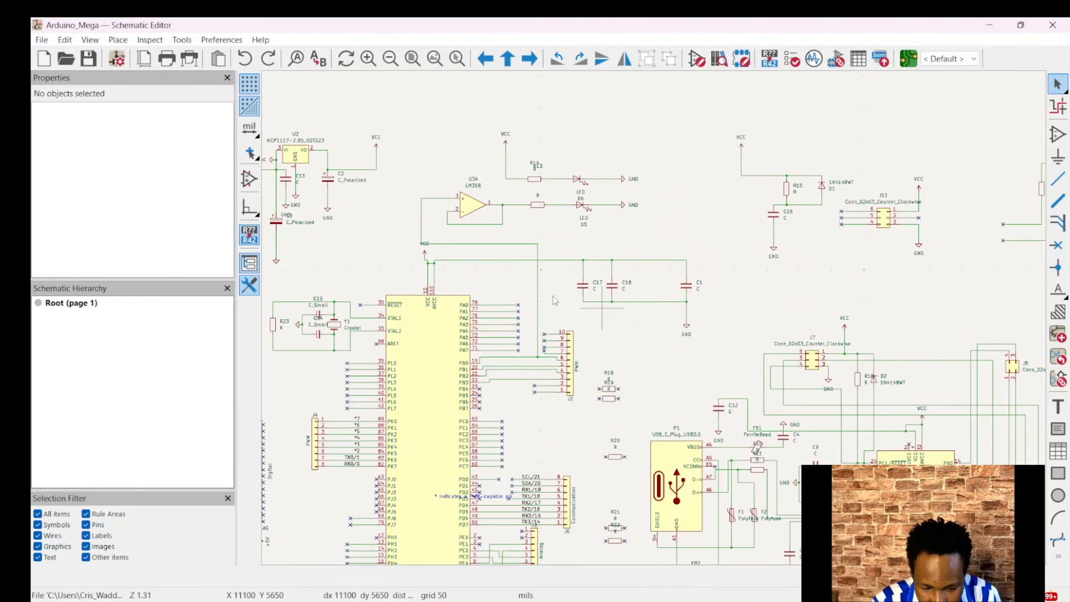
pyautogui.moveTo(543, 278); pyautogui.dragTo(684, 246, button='middle')
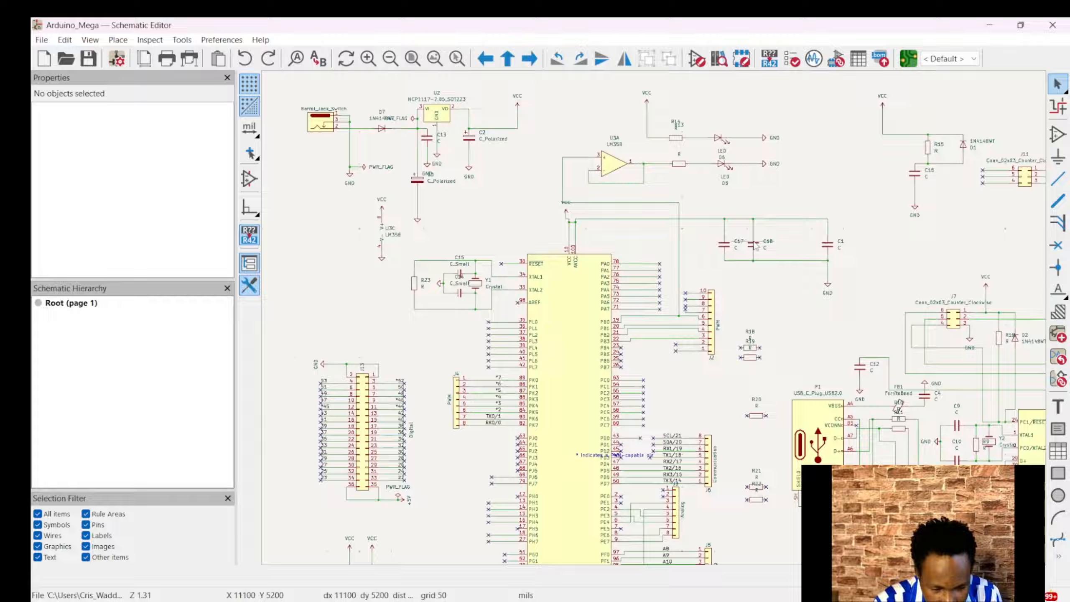
pyautogui.click(731, 246)
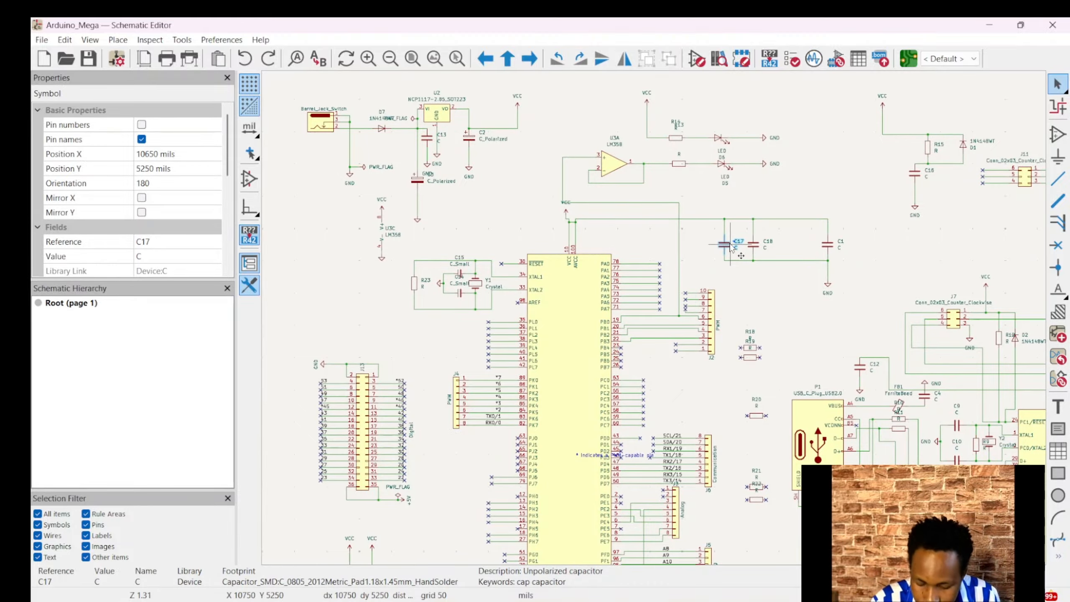
pyautogui.press('f')
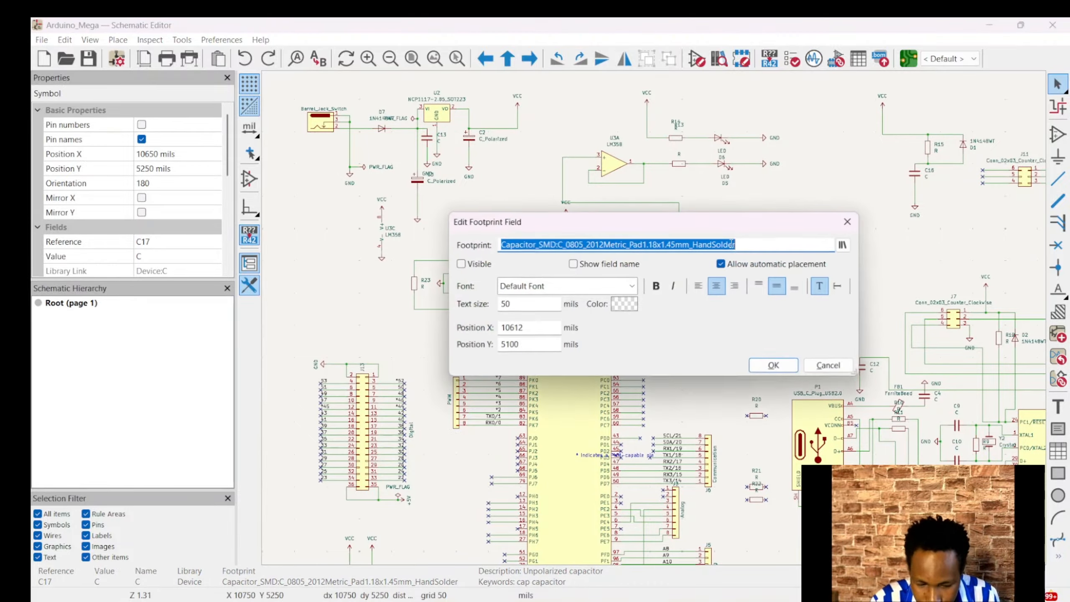
pyautogui.click(843, 245)
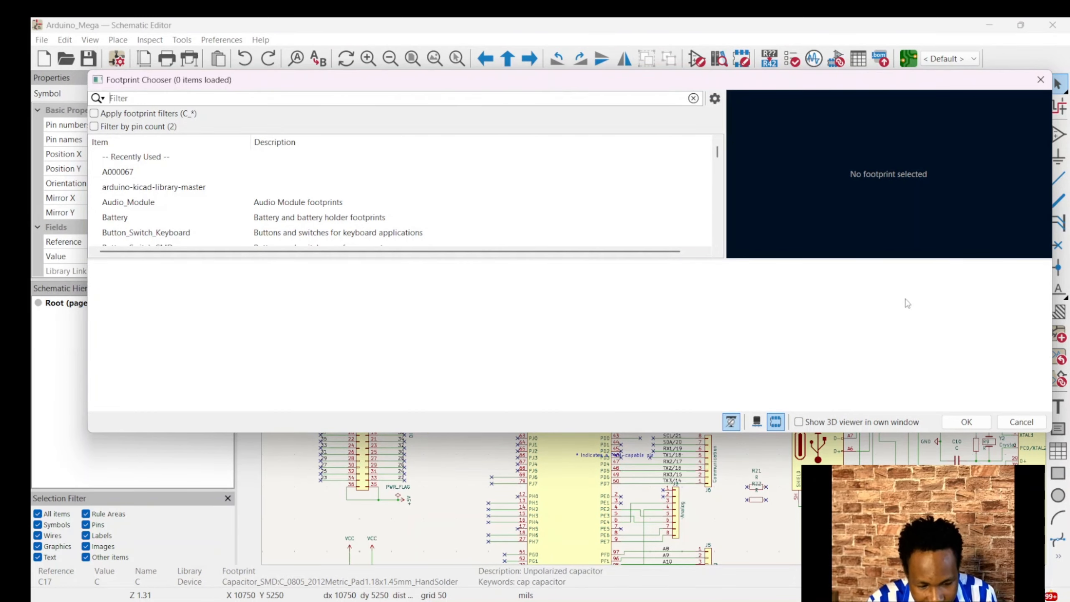
pyautogui.click(1037, 80)
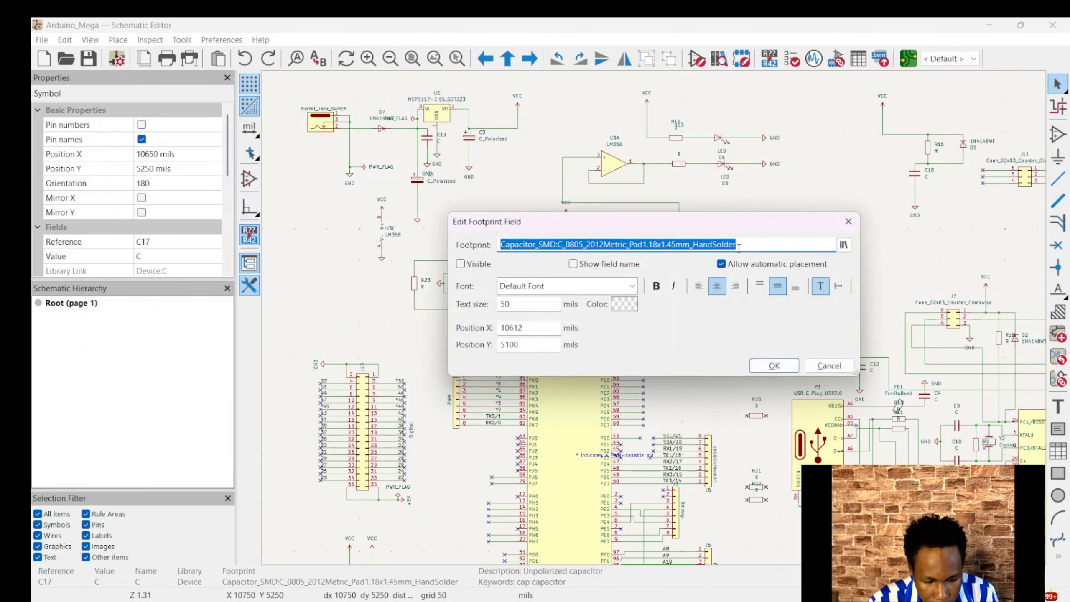
pyautogui.click(774, 365)
# Examine the schematic's microcontroller, power, USB and connector sections, including the no-connect flags on unused pins.
pyautogui.scroll(-2, 594, 320)
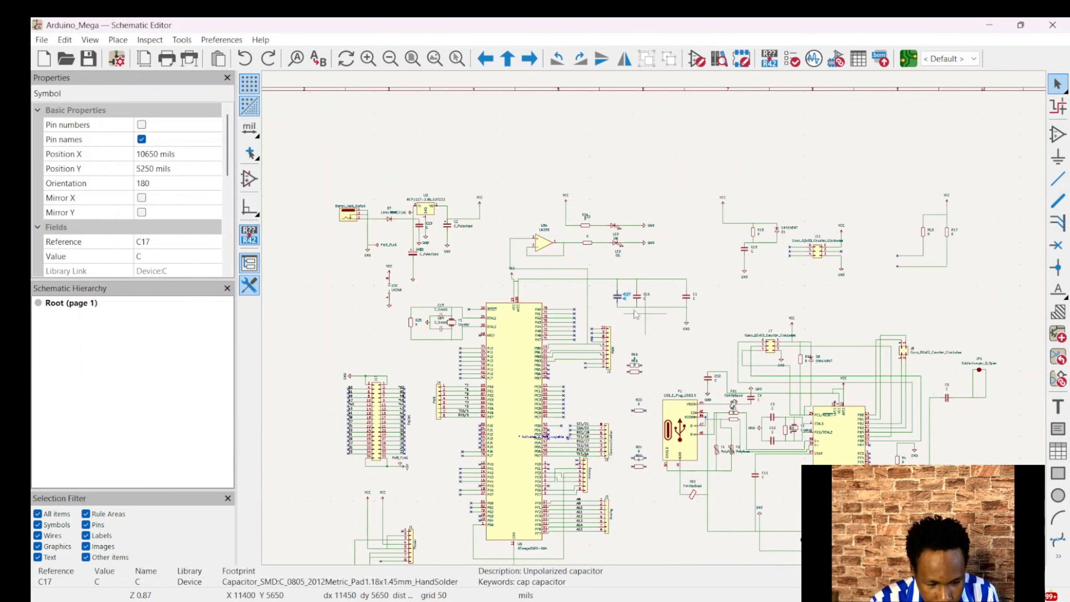
pyautogui.moveTo(592, 315); pyautogui.dragTo(645, 234, button='middle')
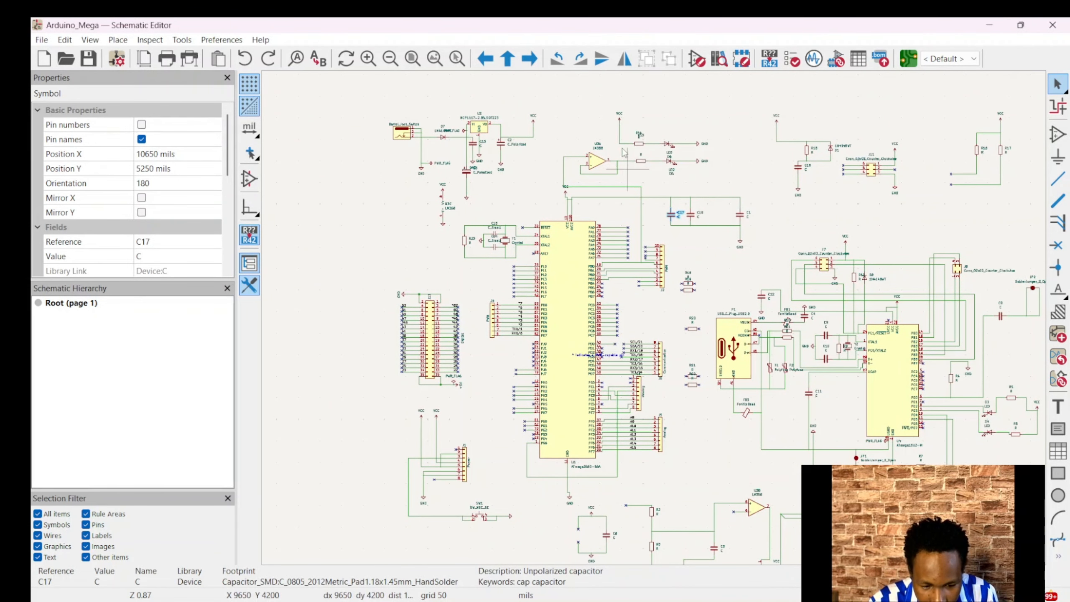
pyautogui.scroll(2, 594, 158)
pyautogui.scroll(-2, 658, 322)
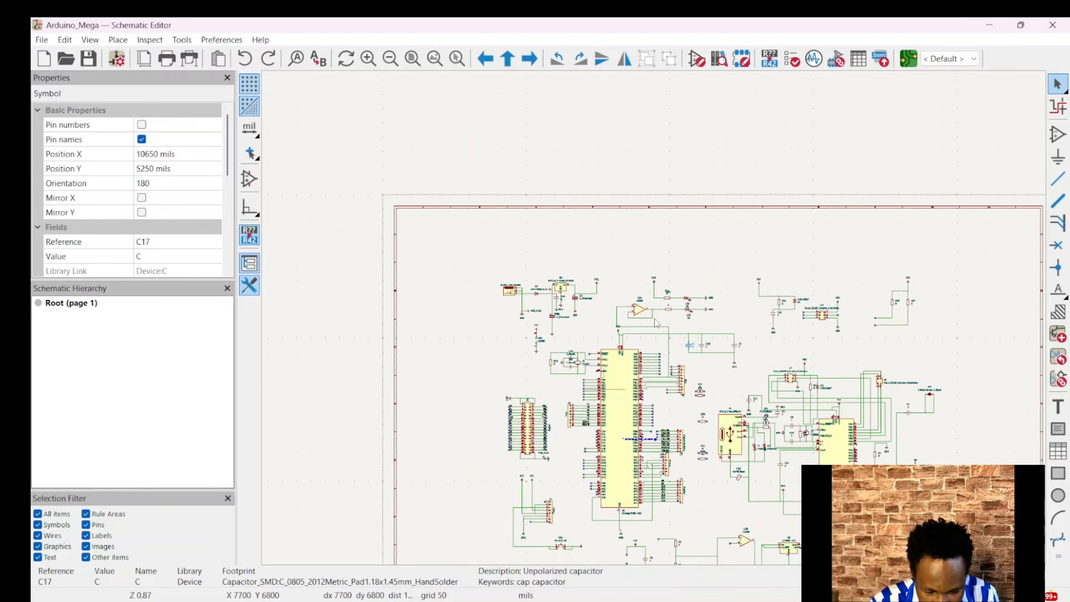
pyautogui.scroll(3, 609, 385)
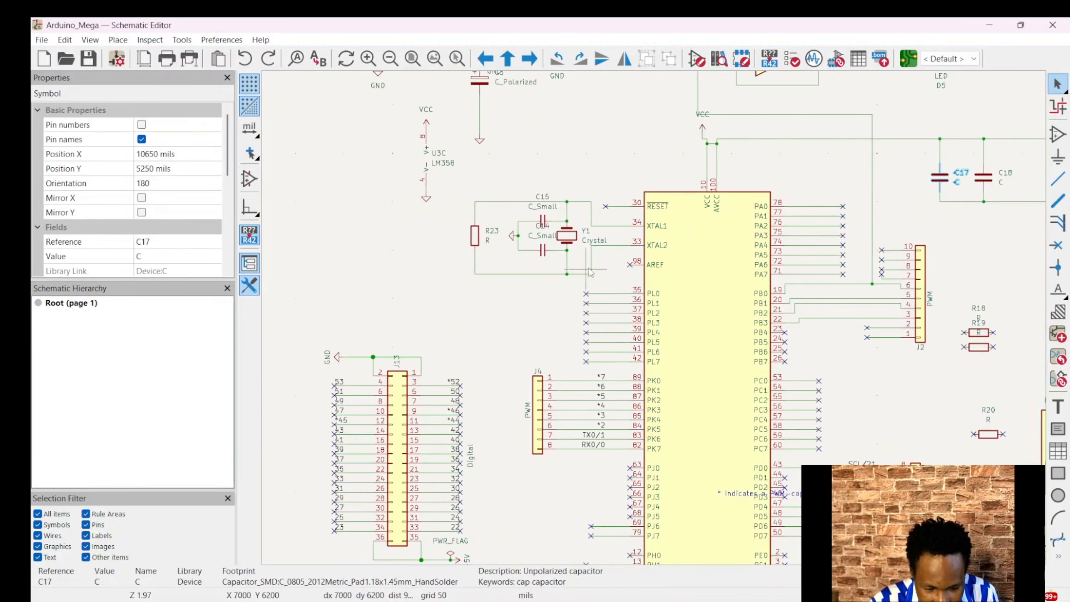
pyautogui.click(1056, 245)
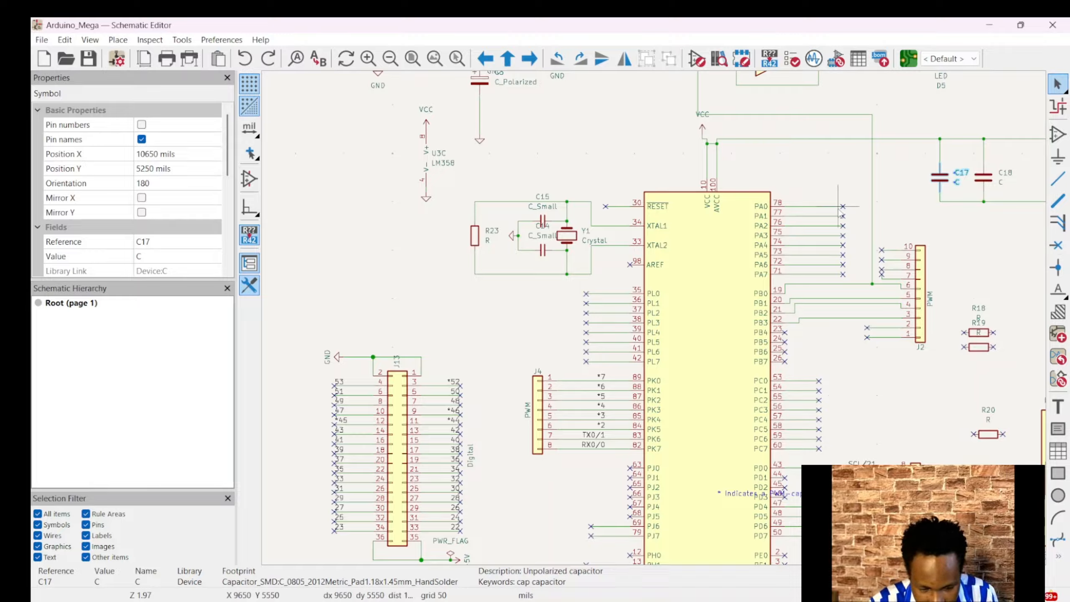
pyautogui.scroll(-2, 843, 211)
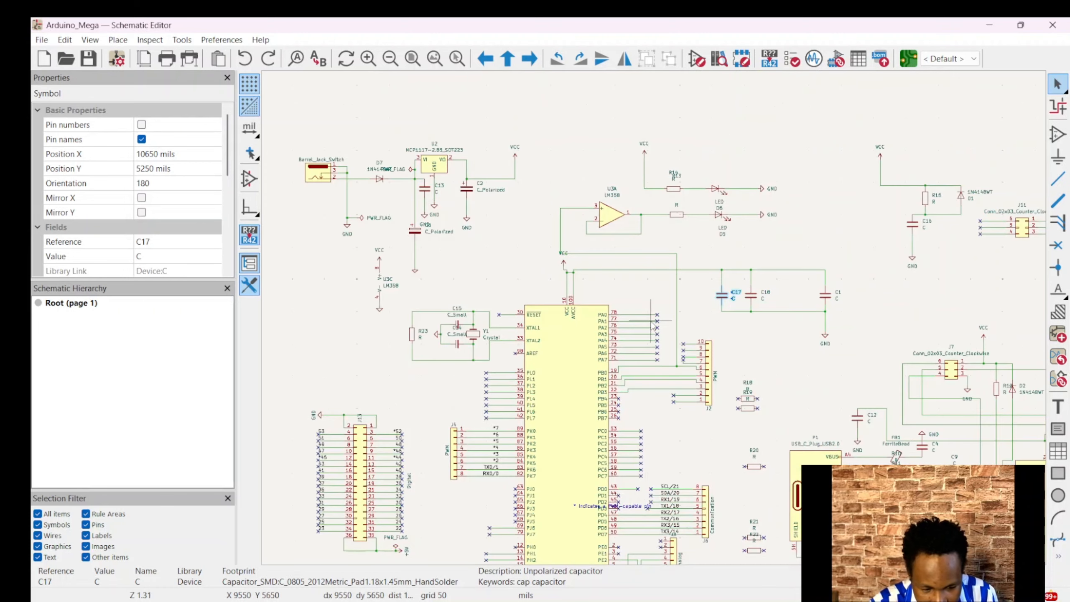
pyautogui.scroll(-3, 652, 323)
pyautogui.scroll(-1, 649, 314)
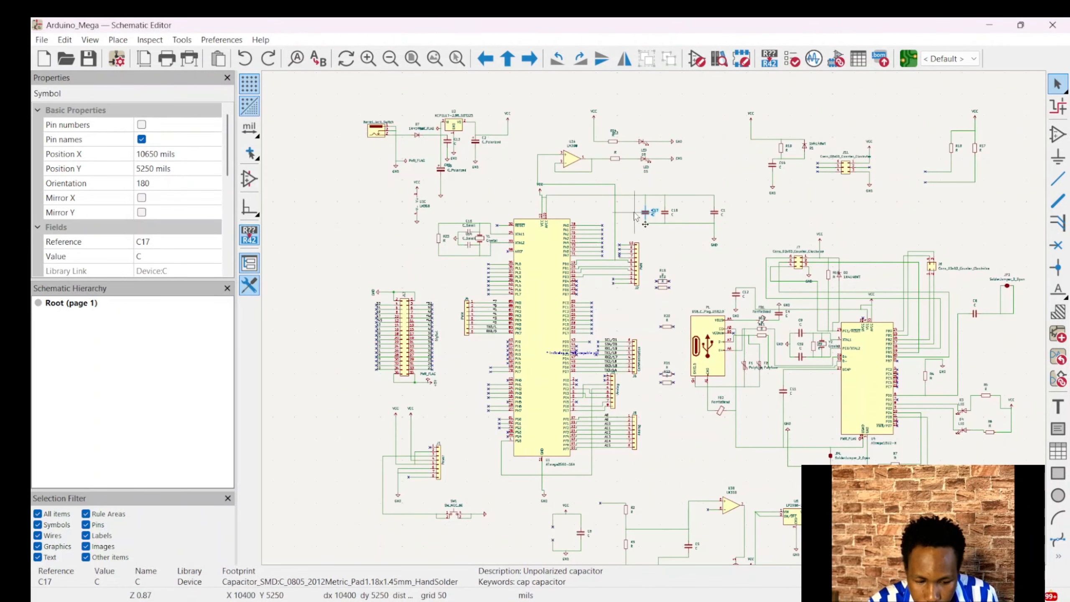
pyautogui.scroll(-1, 657, 320)
pyautogui.scroll(2, 665, 314)
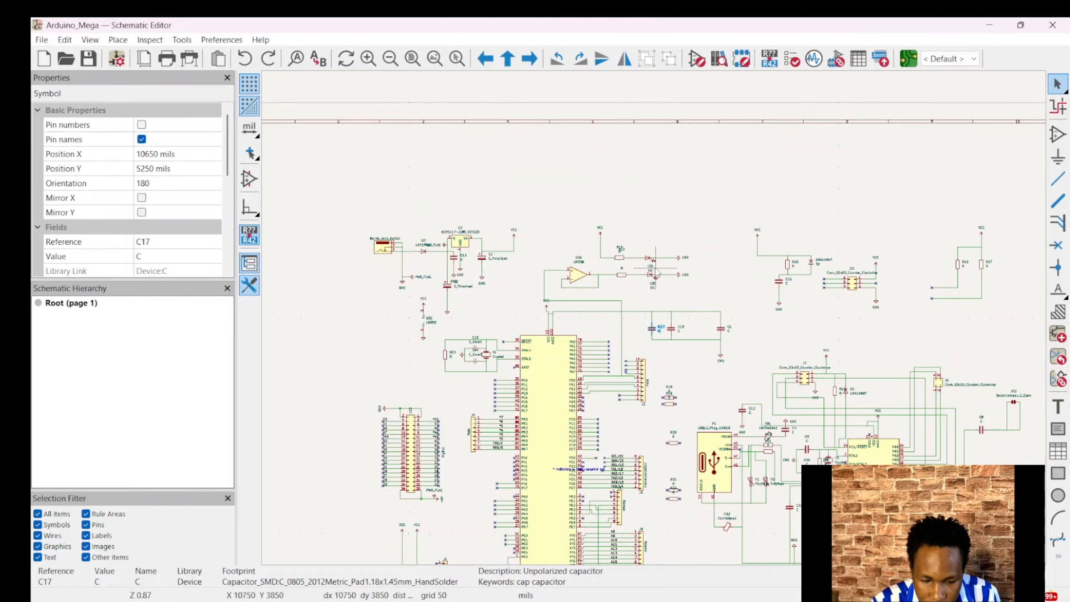
pyautogui.scroll(1, 703, 288)
pyautogui.scroll(-1, 654, 317)
pyautogui.scroll(-2, 656, 321)
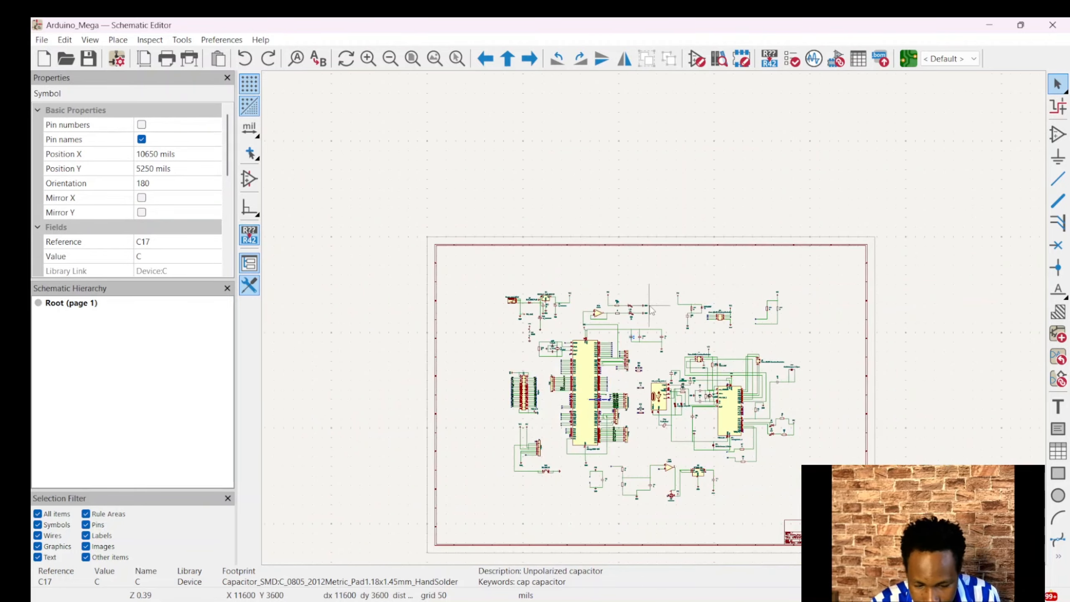
pyautogui.scroll(2, 656, 321)
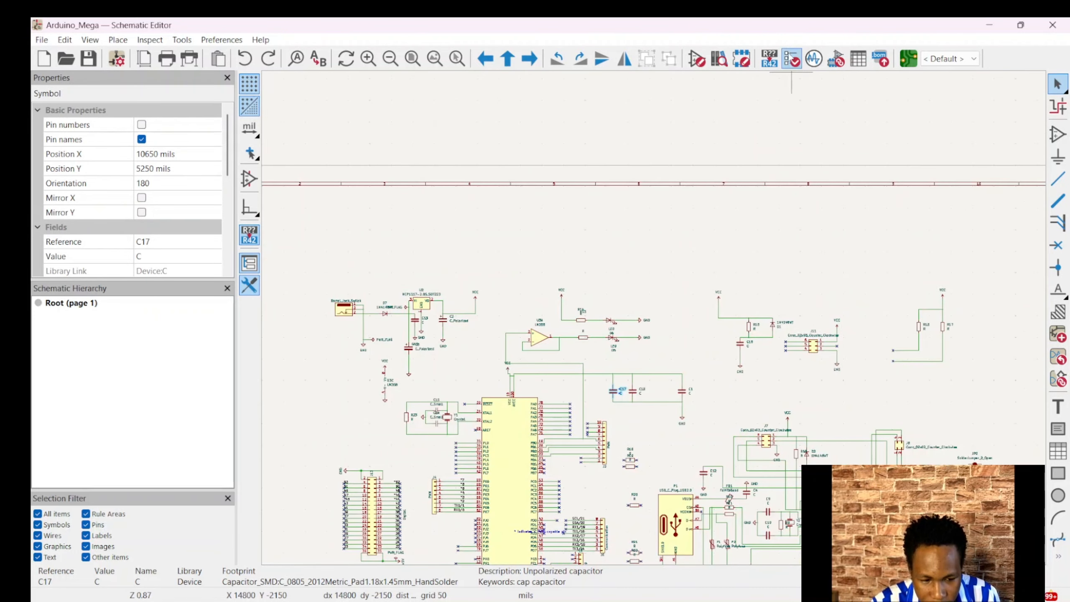
# Run the electrical rules check on the schematic and close the checker.
pyautogui.click(792, 64)
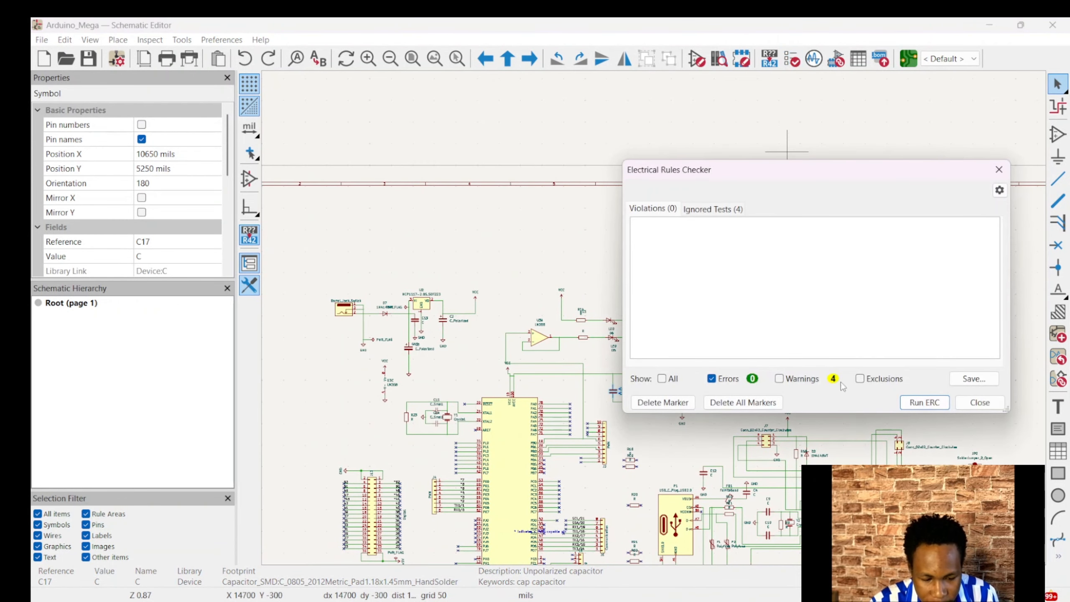
pyautogui.click(919, 404)
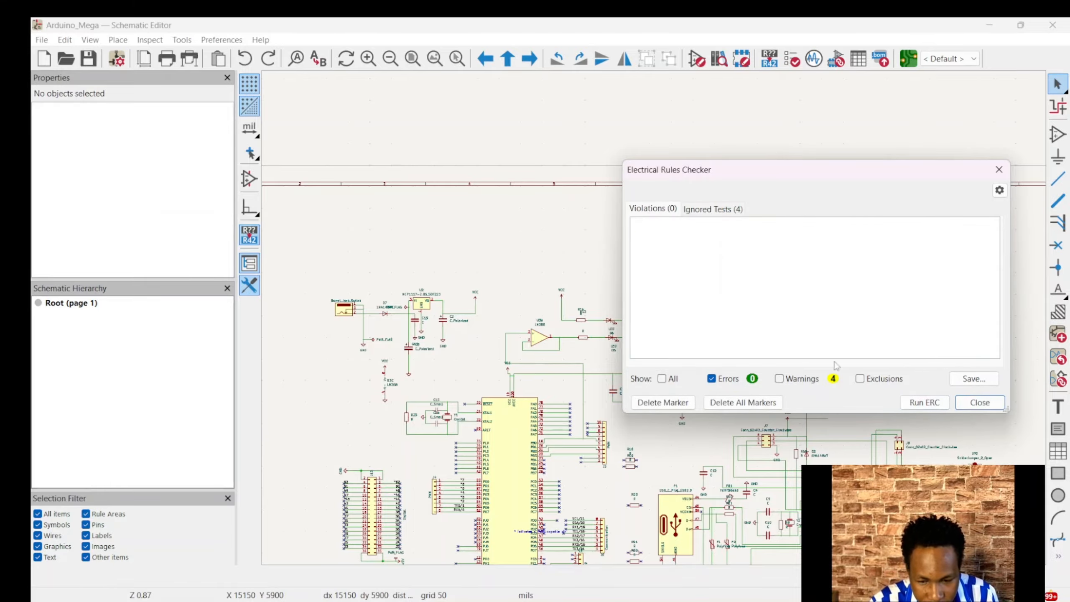
pyautogui.click(980, 403)
# Open the footprint assignment table for the schematic's symbols and apply the assignments, saving the schematic.
pyautogui.scroll(-3, 622, 193)
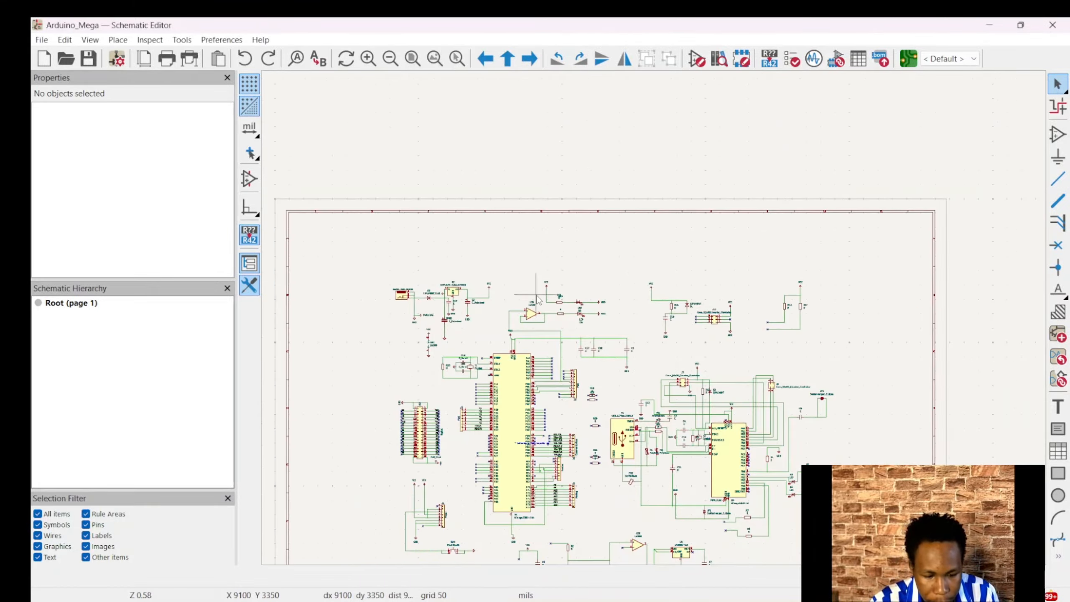
pyautogui.scroll(3, 698, 181)
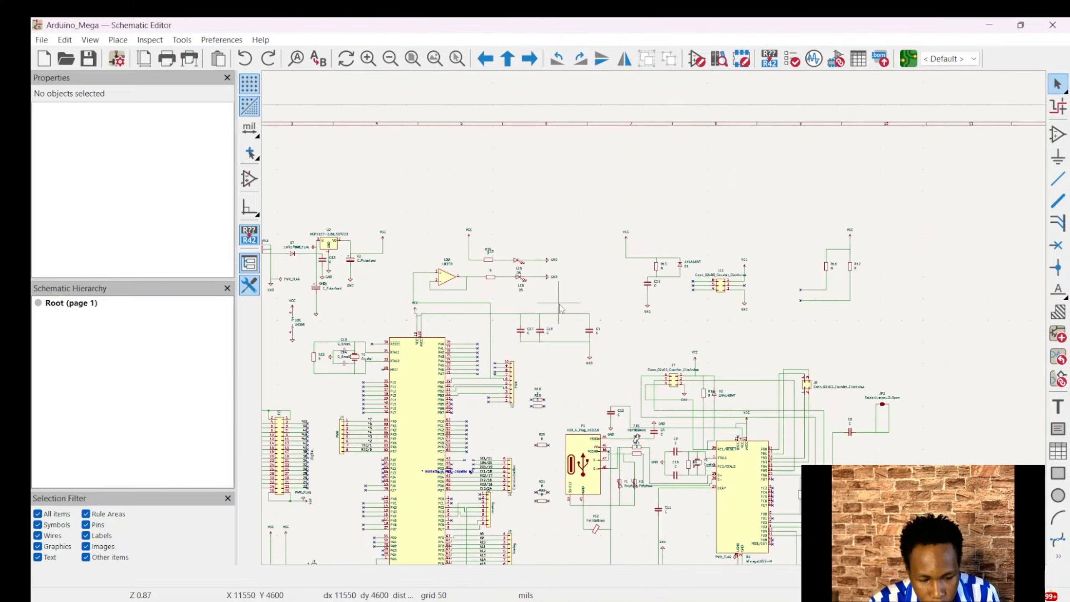
pyautogui.moveTo(697, 177); pyautogui.dragTo(668, 195, button='middle')
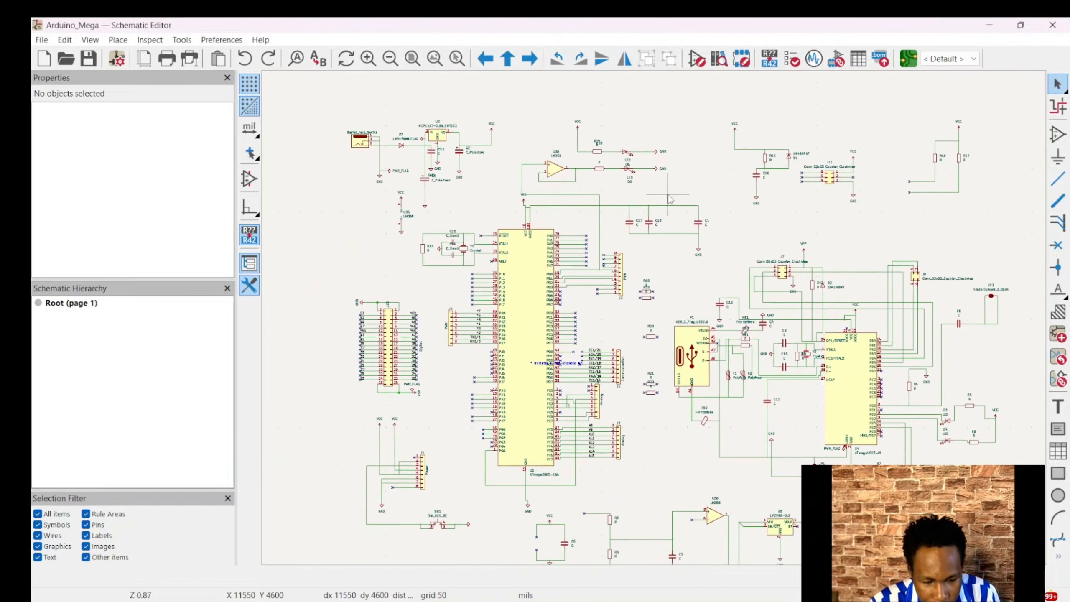
pyautogui.click(833, 66)
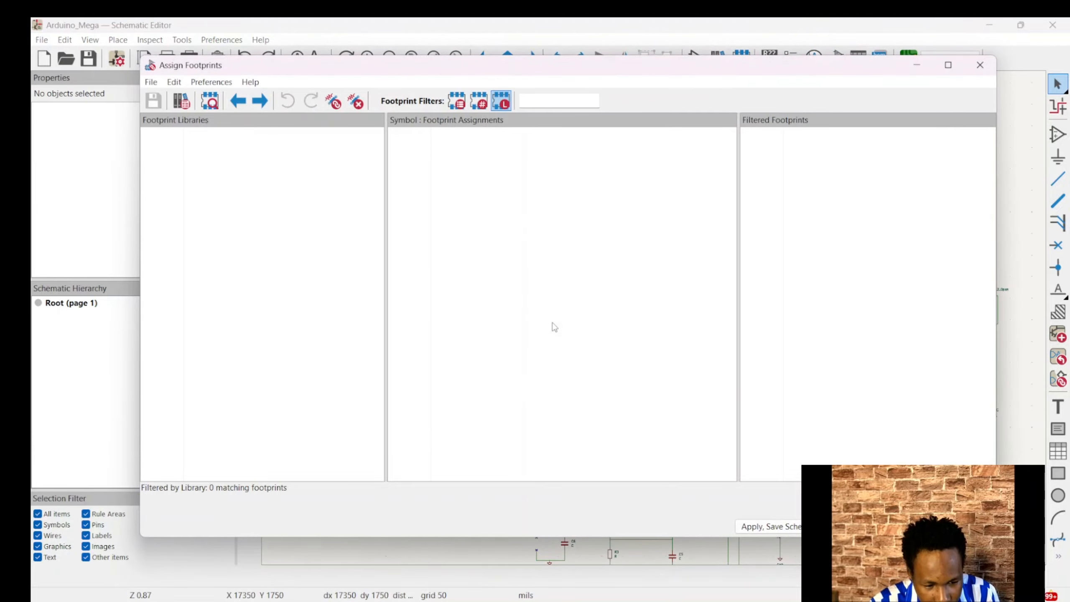
pyautogui.click(769, 526)
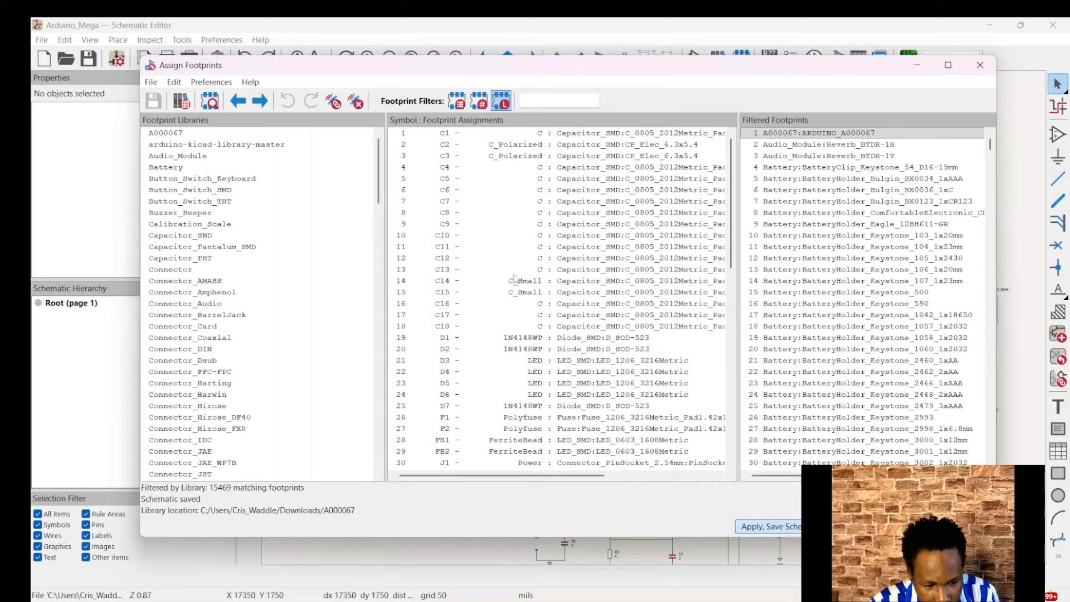
# Review the footprints assigned to the symbols, filter the footprints by the Connector_Harwin library, and close the assignment table.
pyautogui.scroll(-3, 310, 292)
pyautogui.click(309, 292)
pyautogui.scroll(-13, 311, 289)
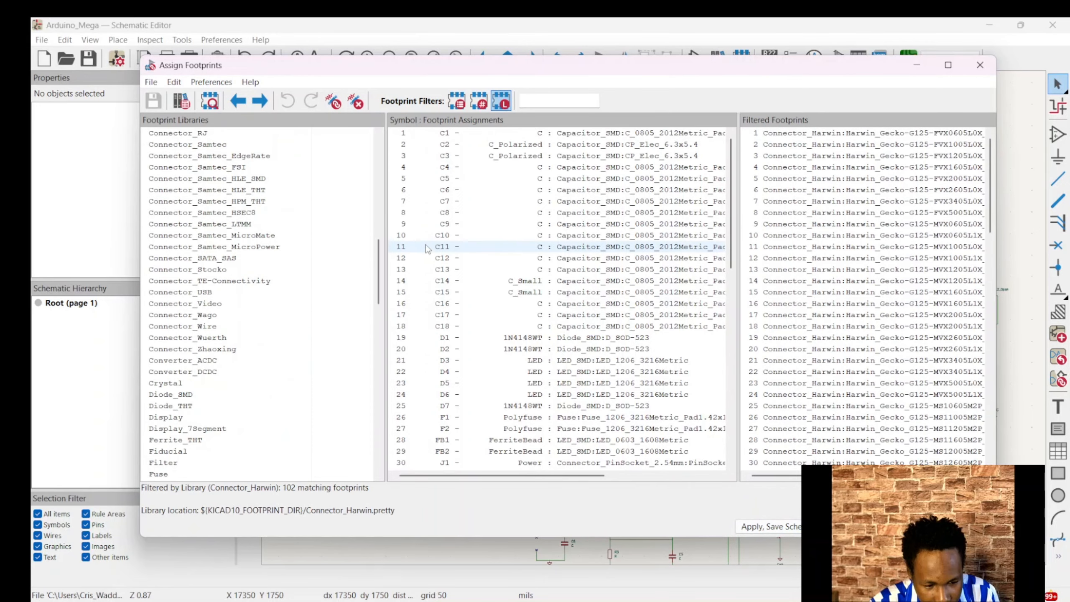
pyautogui.scroll(-9, 427, 248)
pyautogui.scroll(-5, 967, 415)
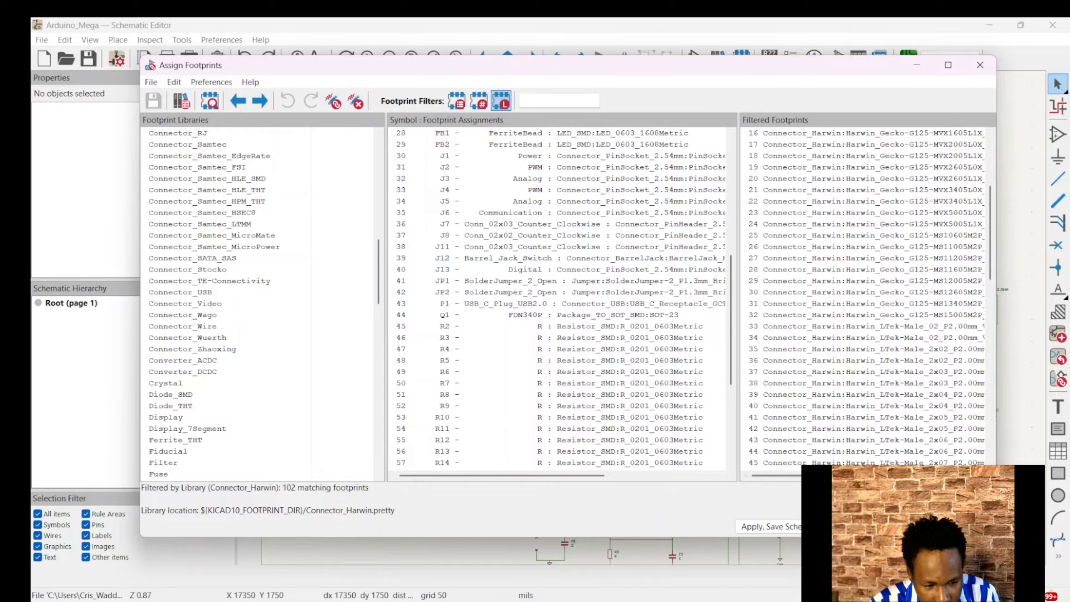
pyautogui.click(903, 526)
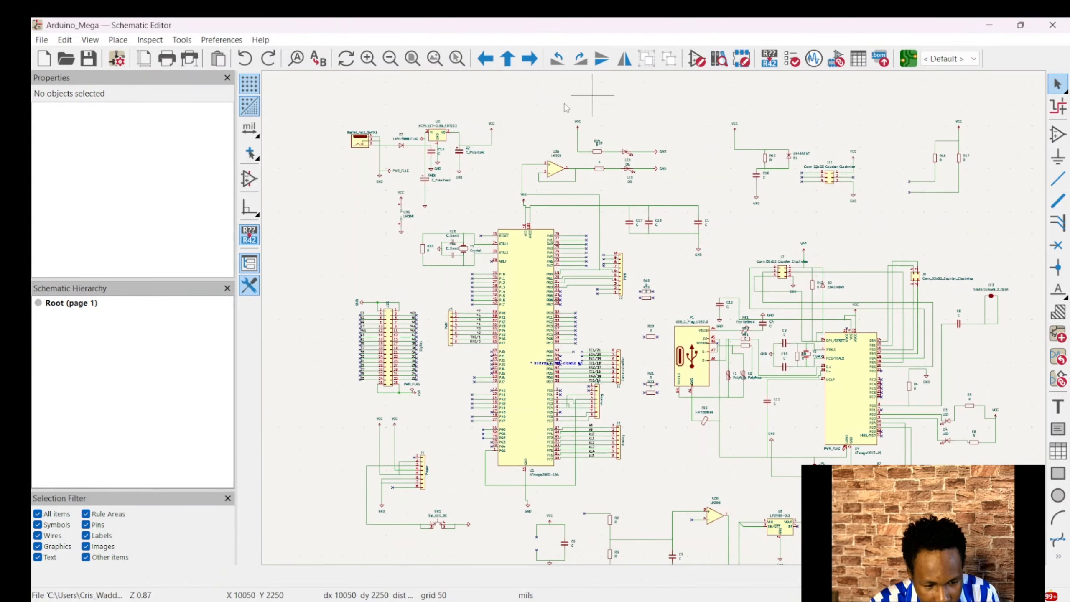
# Switch to the PCB Editor for the Arduino_Mega board and examine its component placement and routed traces up close.
pyautogui.click(181, 40)
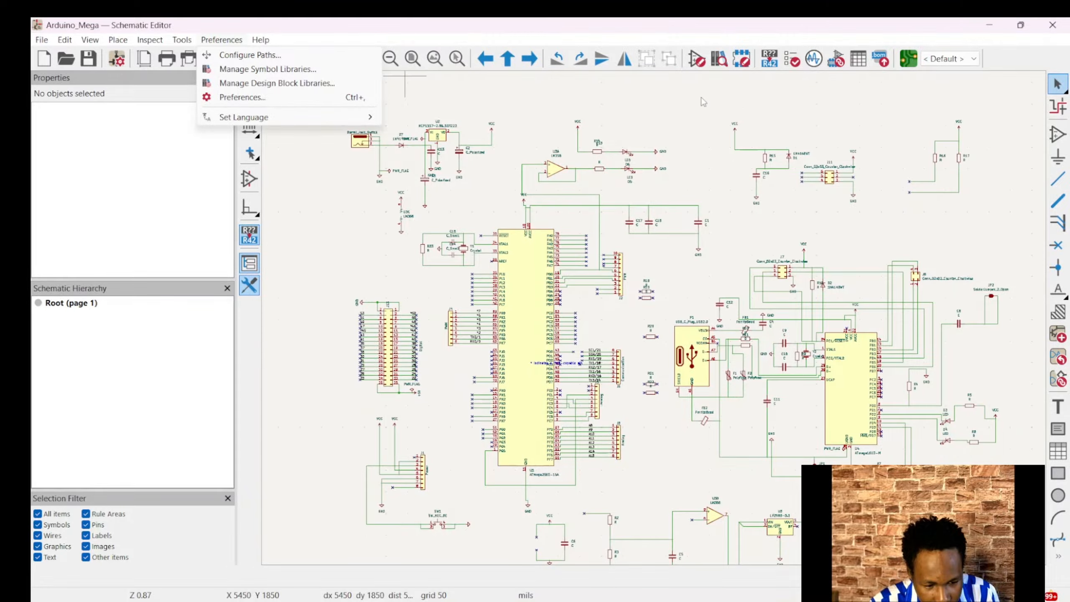
pyautogui.click(912, 62)
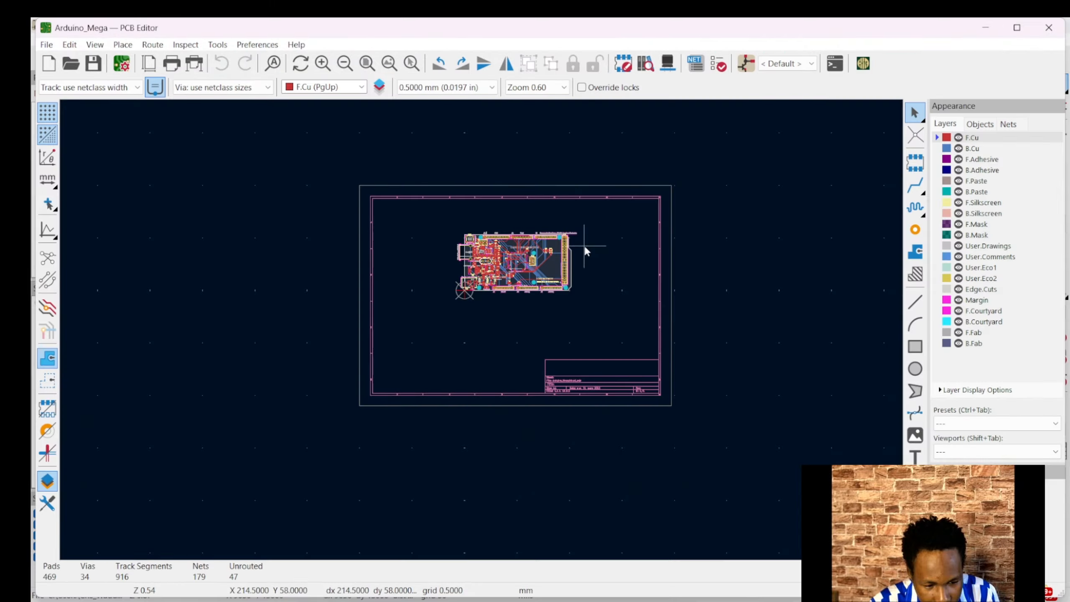
pyautogui.scroll(2, 585, 249)
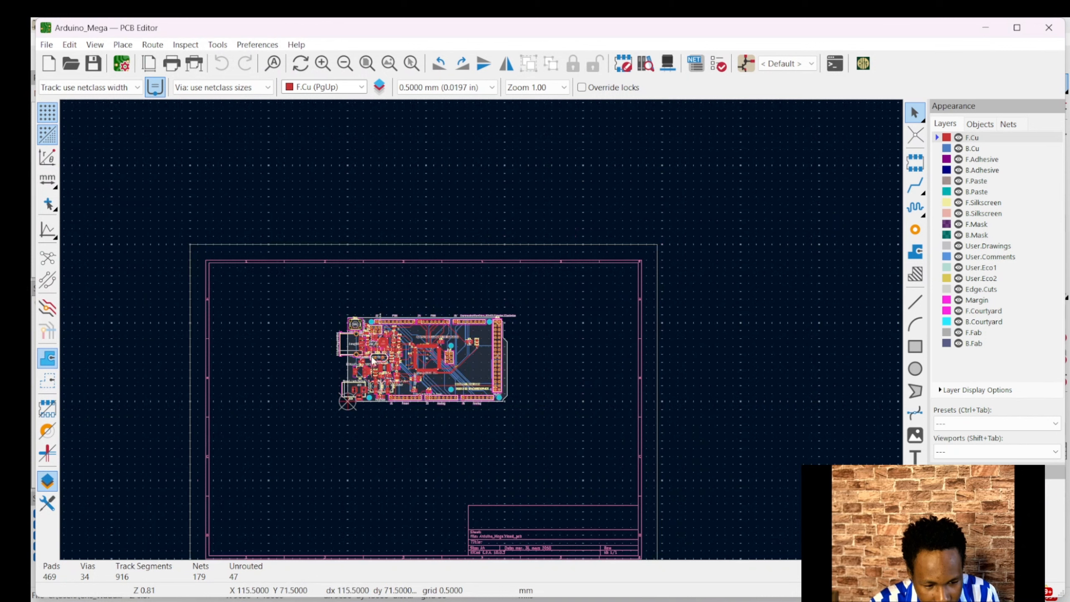
pyautogui.moveTo(328, 328); pyautogui.dragTo(486, 270, button='middle')
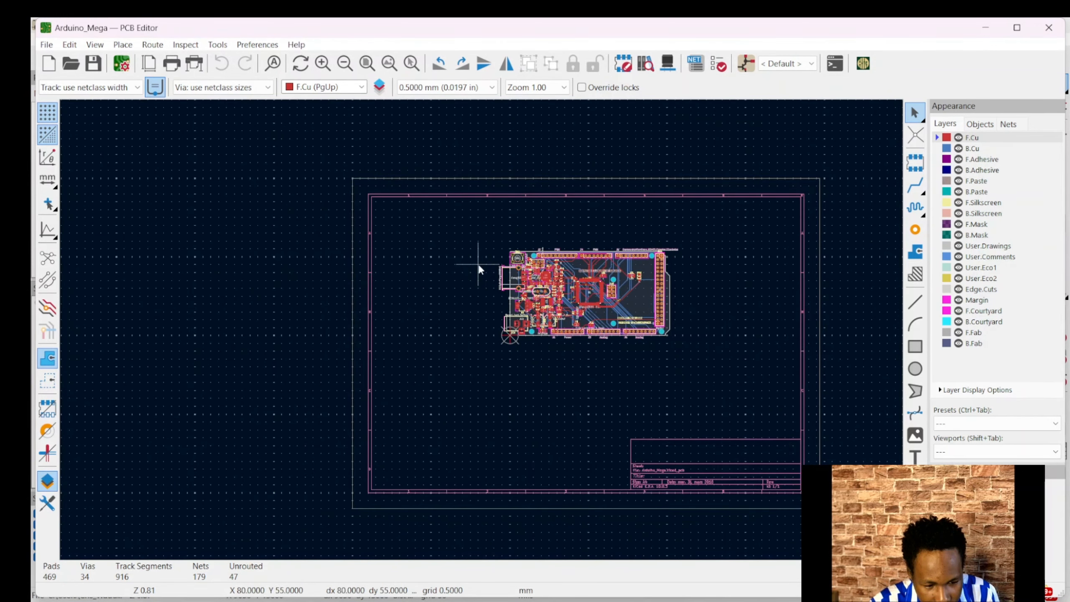
pyautogui.scroll(3, 477, 262)
pyautogui.moveTo(485, 333); pyautogui.dragTo(399, 274, button='middle')
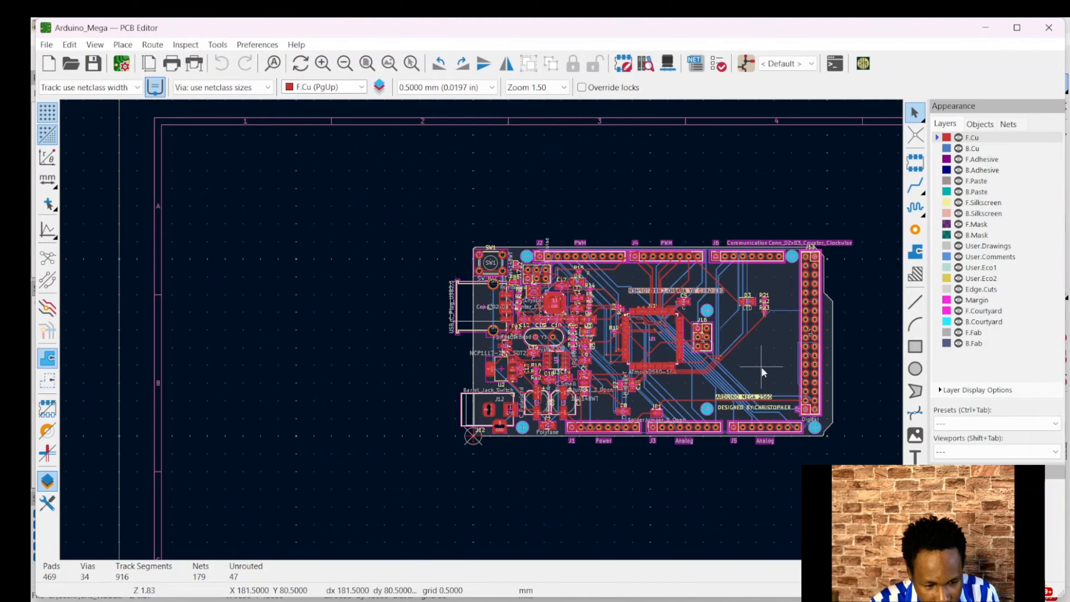
pyautogui.scroll(3, 602, 329)
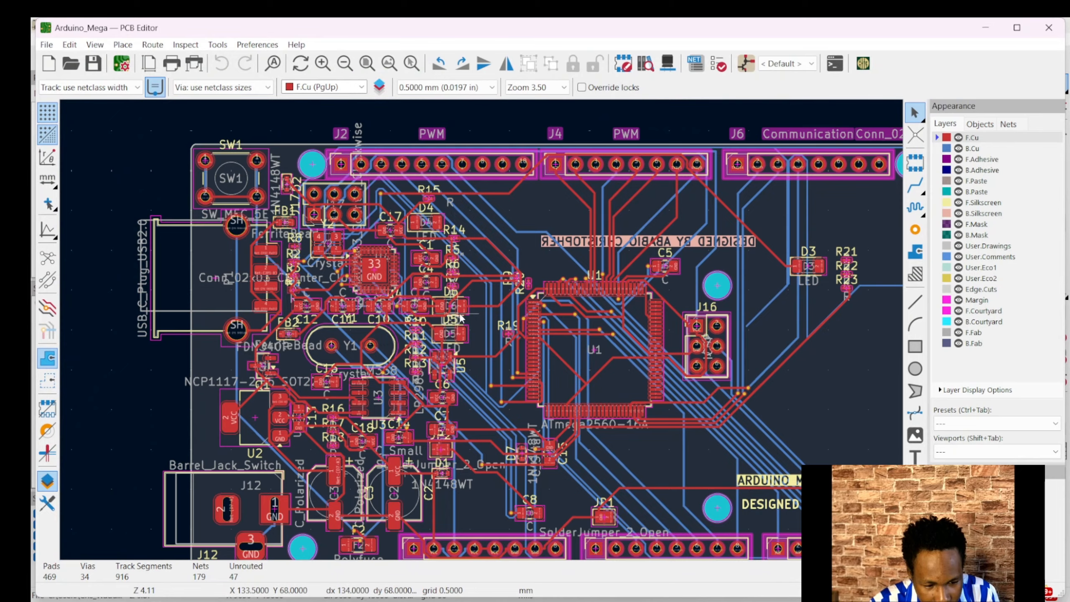
pyautogui.moveTo(460, 319); pyautogui.dragTo(534, 297, button='middle')
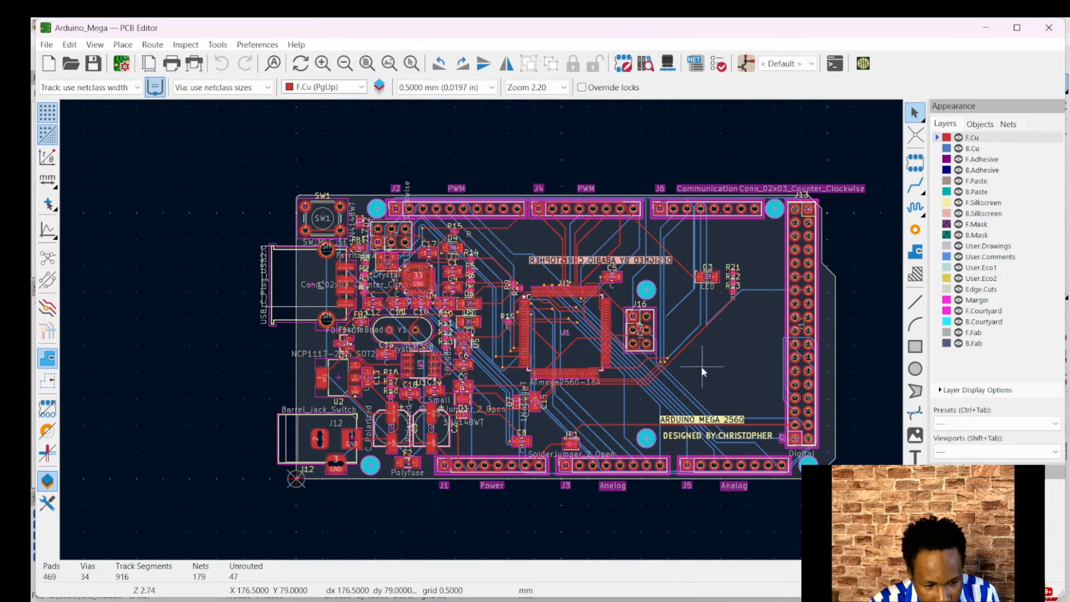
pyautogui.scroll(4, 459, 212)
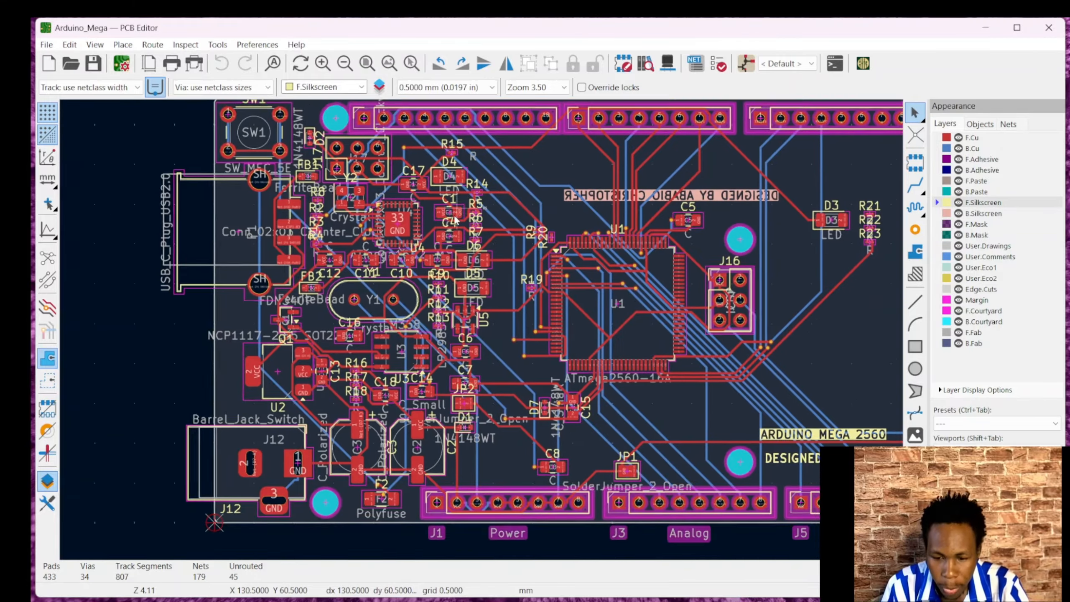
pyautogui.moveTo(459, 212); pyautogui.dragTo(466, 233, button='middle')
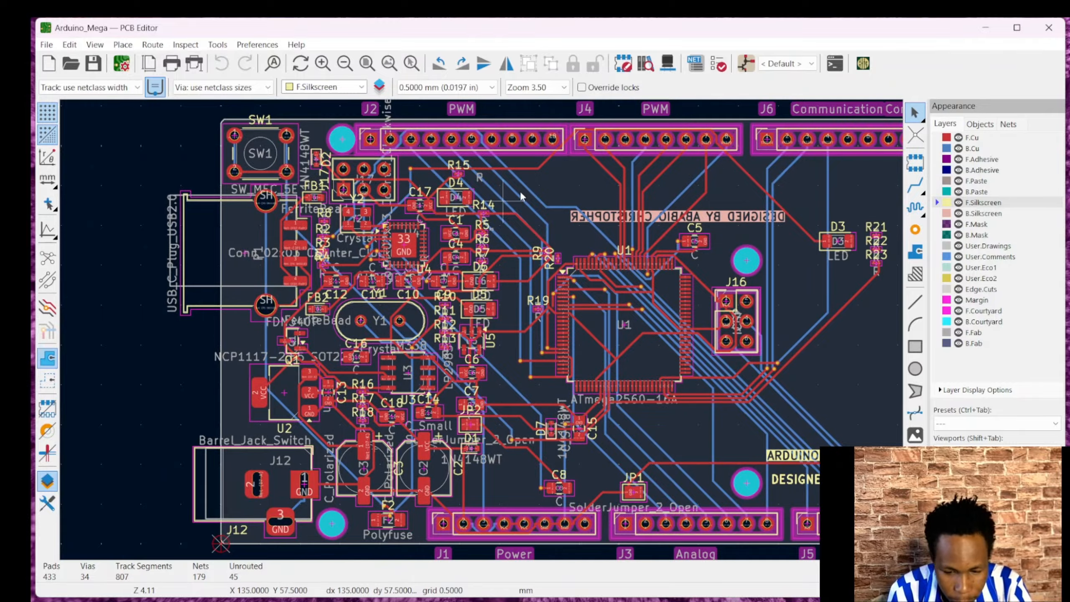
# Open the board in the 3D Viewer, inspect its front, back and edge from several angles, and close the viewer.
pyautogui.click(670, 63)
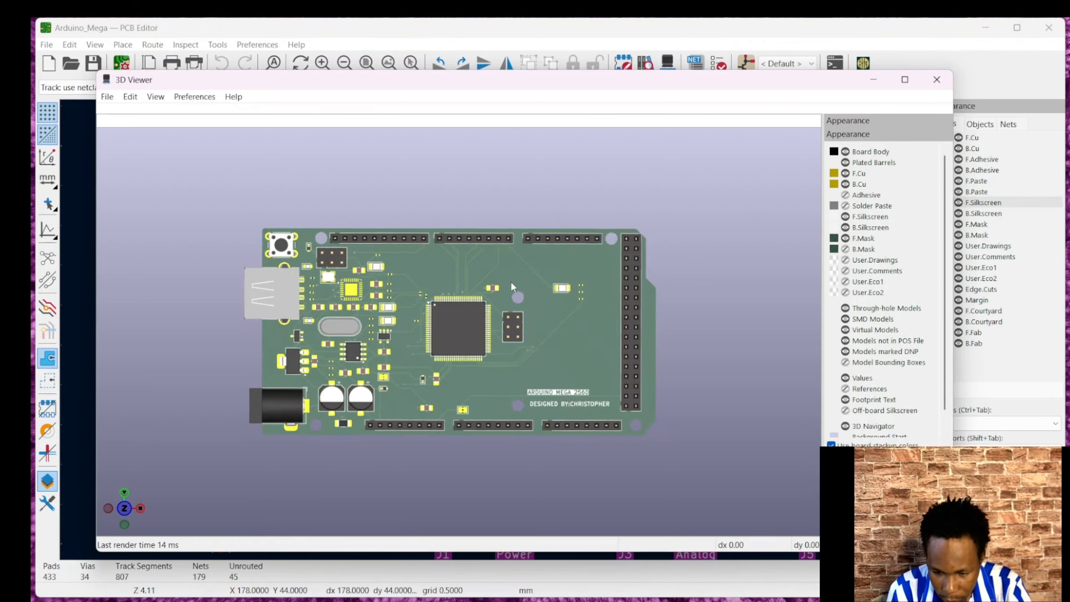
pyautogui.moveTo(510, 281); pyautogui.dragTo(250, 266)
pyautogui.moveTo(461, 269); pyautogui.dragTo(381, 411)
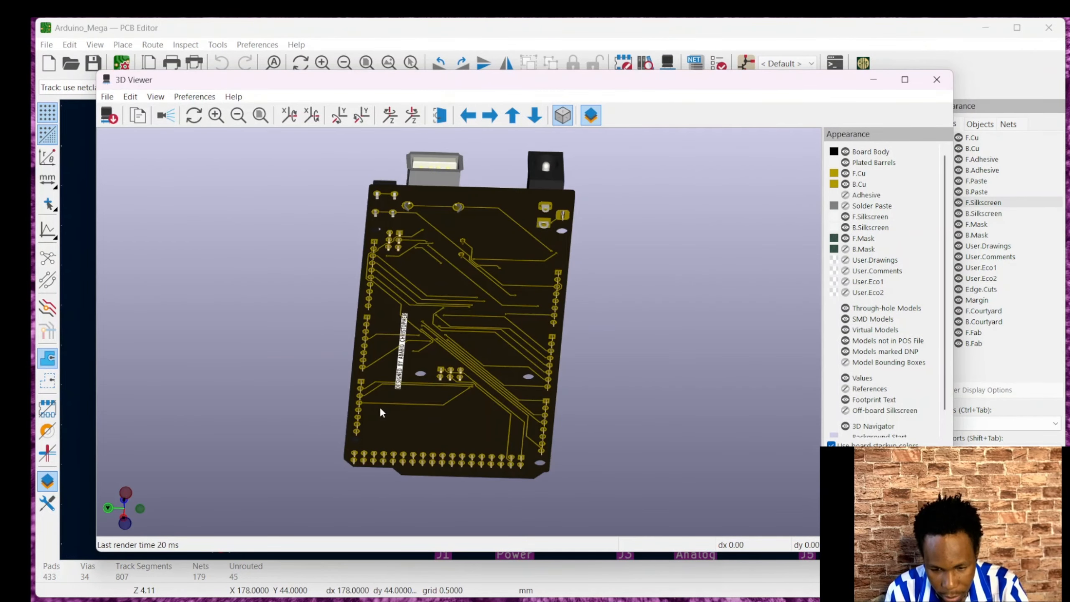
pyautogui.moveTo(433, 247); pyautogui.dragTo(617, 359)
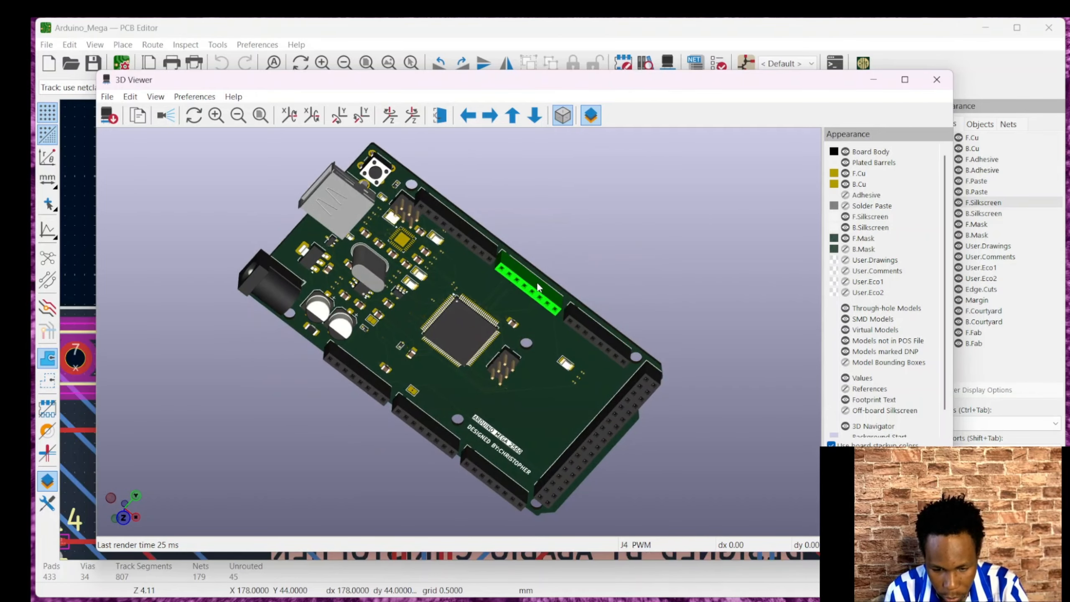
pyautogui.moveTo(537, 282); pyautogui.dragTo(425, 278)
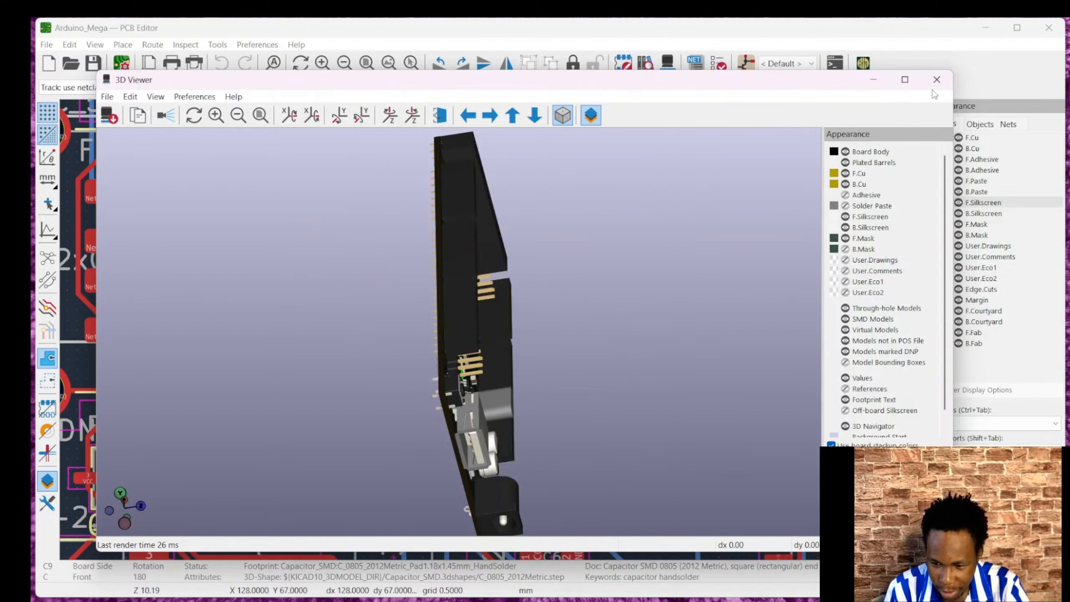
pyautogui.click(936, 80)
# Place the bold text "arduino" on the F.Silkscreen layer in the empty board area below R23 and check it in the 3D Viewer.
pyautogui.scroll(-3, 526, 352)
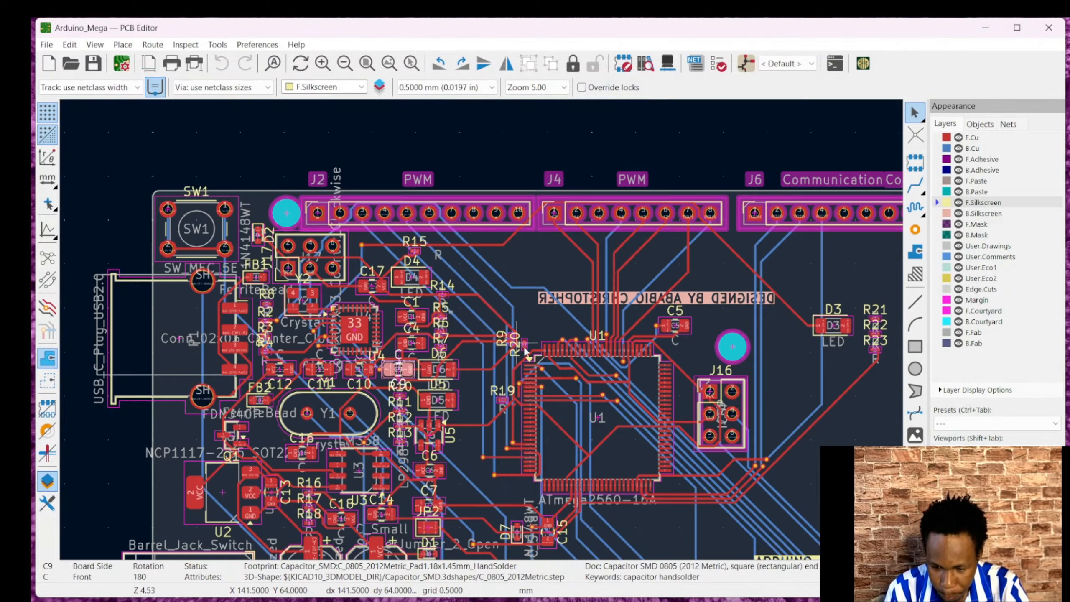
pyautogui.moveTo(538, 353); pyautogui.dragTo(371, 364, button='middle')
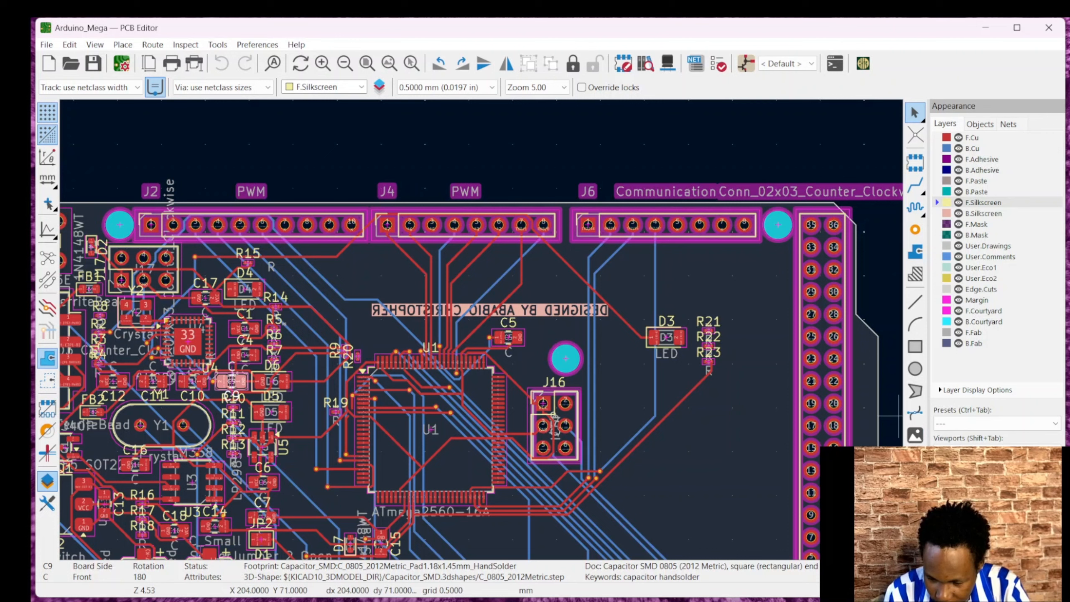
pyautogui.click(917, 455)
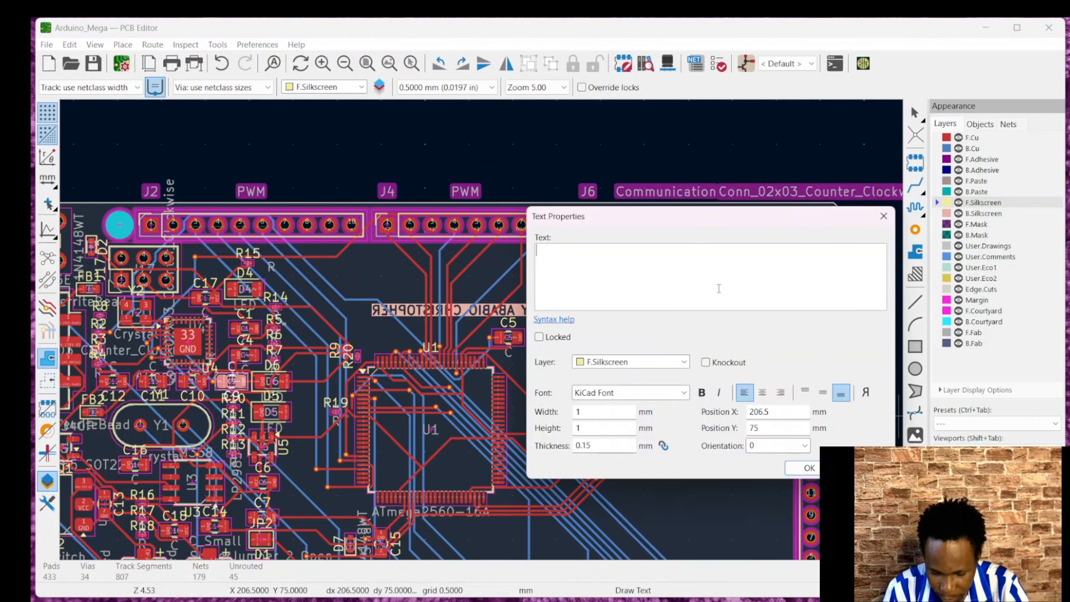
pyautogui.write('ard')
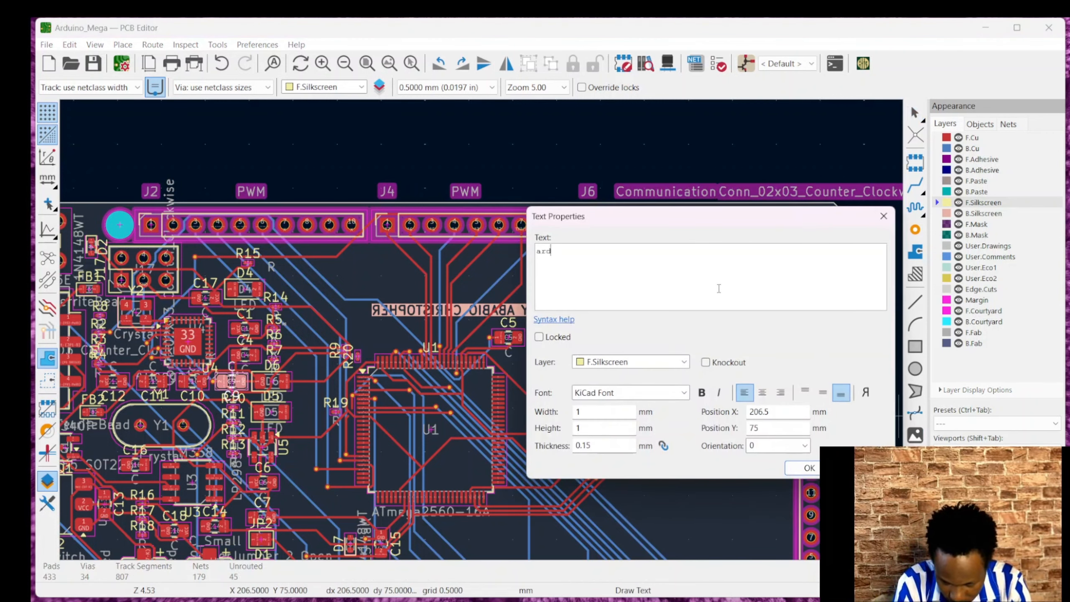
pyautogui.write('uino')
pyautogui.press('Return')
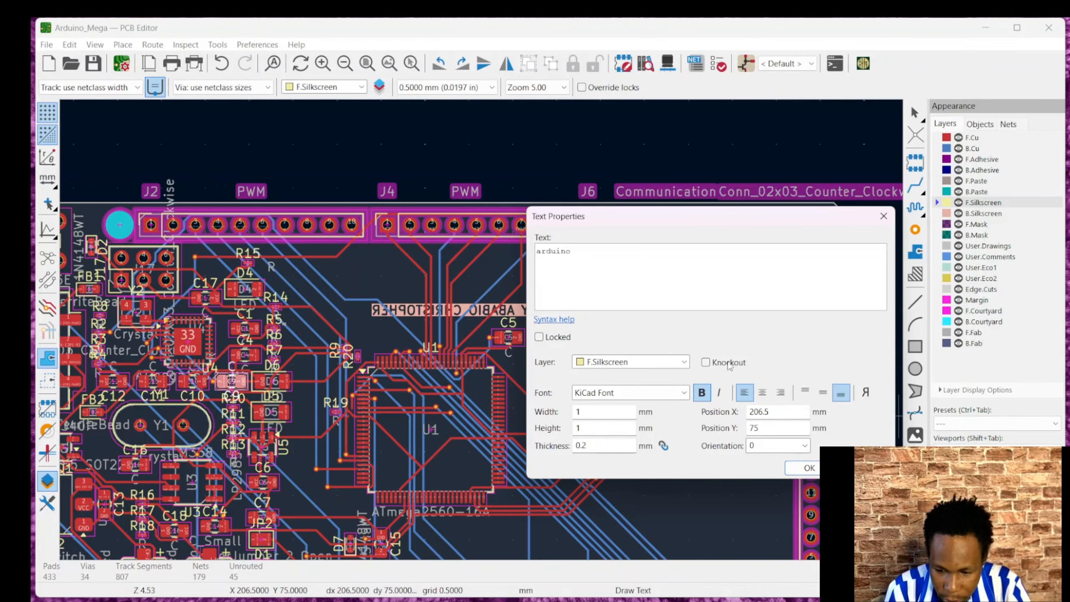
pyautogui.click(792, 467)
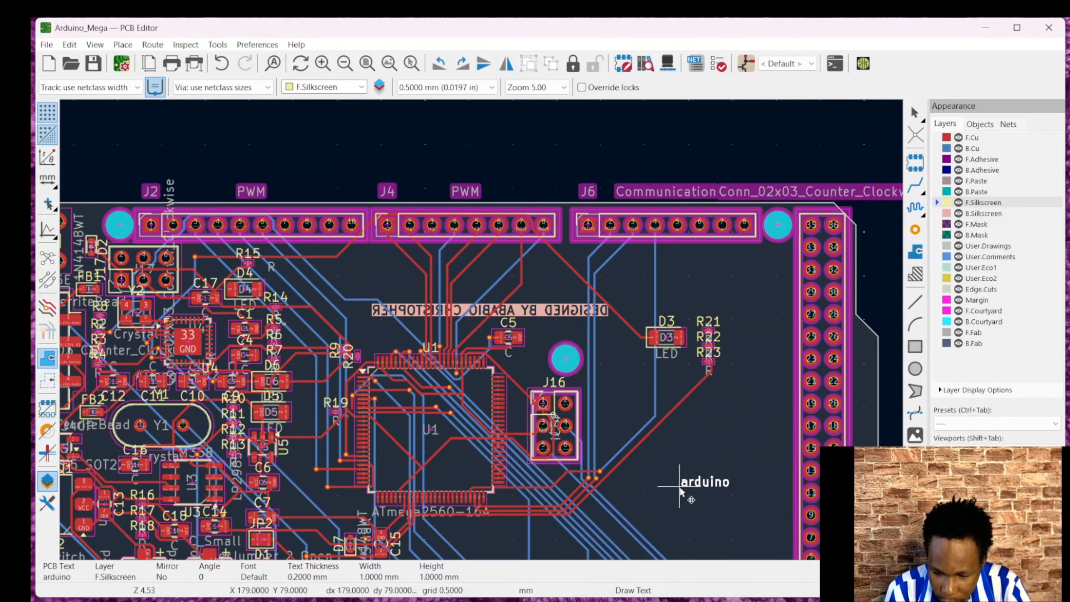
pyautogui.click(687, 481)
pyautogui.click(667, 63)
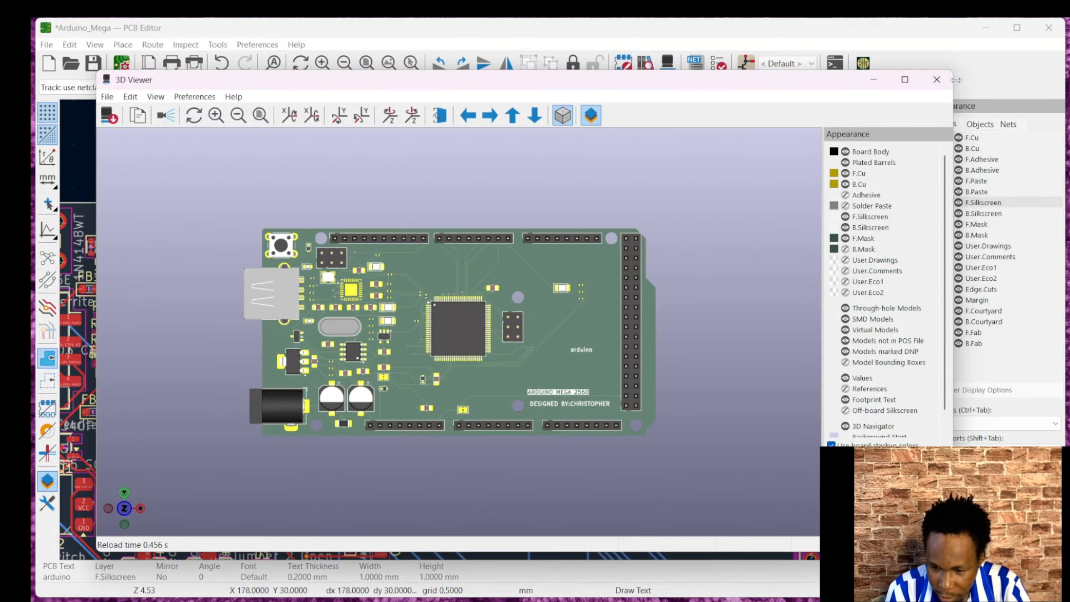
pyautogui.click(937, 80)
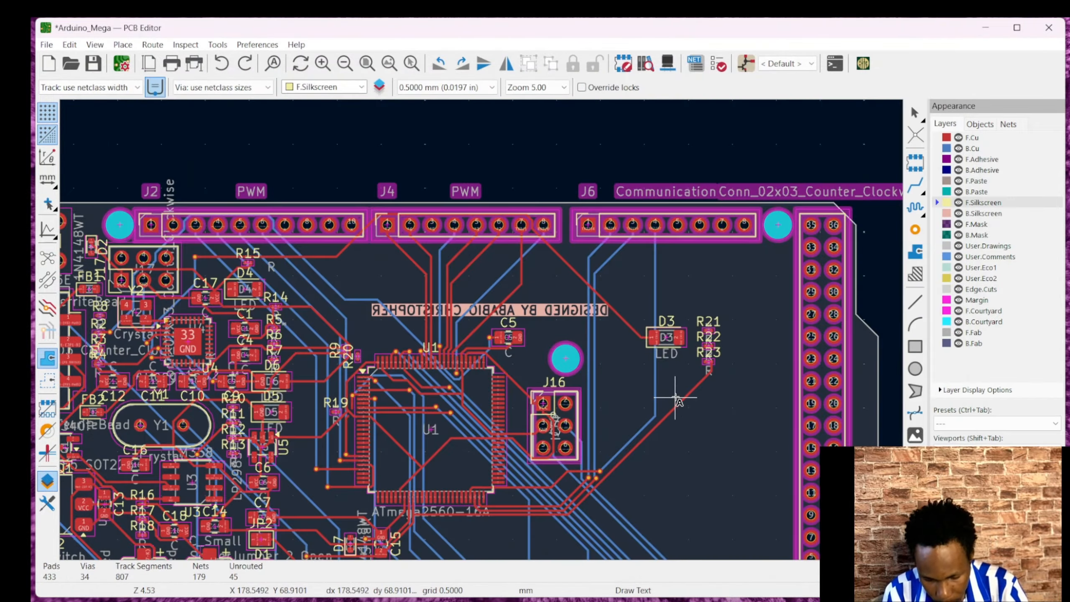
# Save the Arduino_Mega board and look over the whole layout and the area around the PWM headers.
pyautogui.hotkey('ctrl', 's')
pyautogui.scroll(-5, 677, 278)
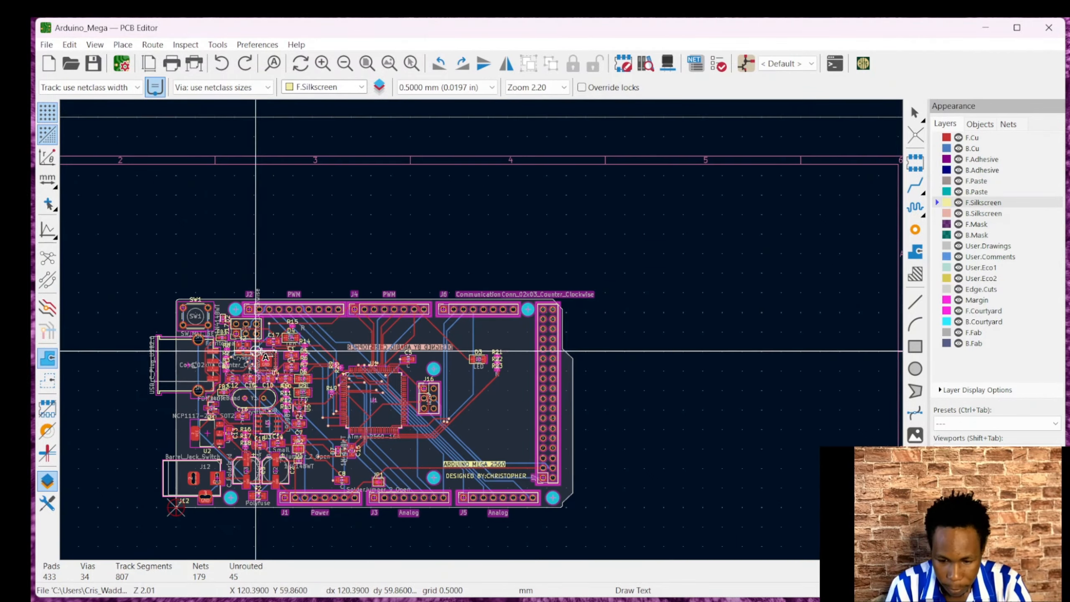
pyautogui.scroll(2, 415, 304)
pyautogui.scroll(2, 415, 305)
pyautogui.scroll(2, 479, 337)
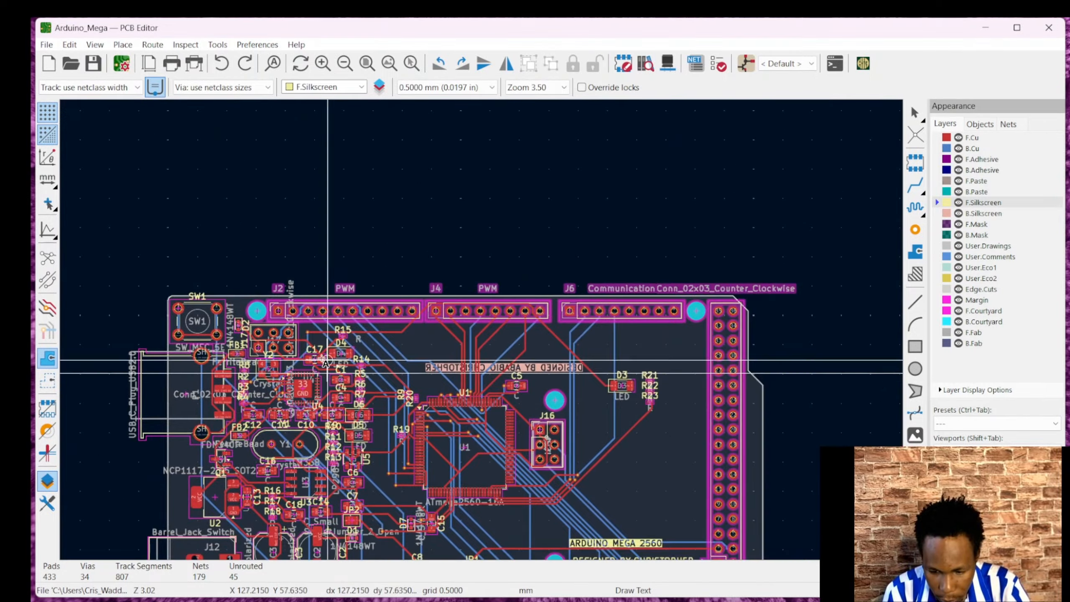